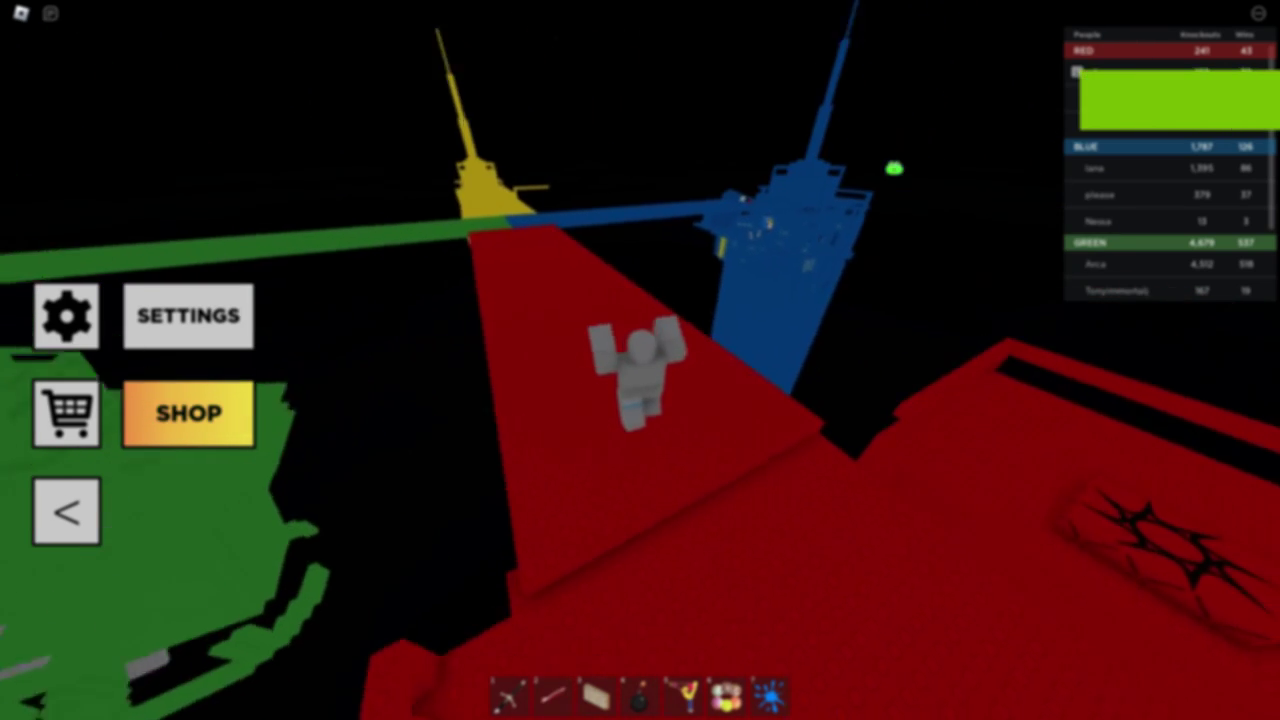
# - Cycle through tools 2 and 3, put them away, and equip the sword while heading to the blue tower
pyautogui.press('2')
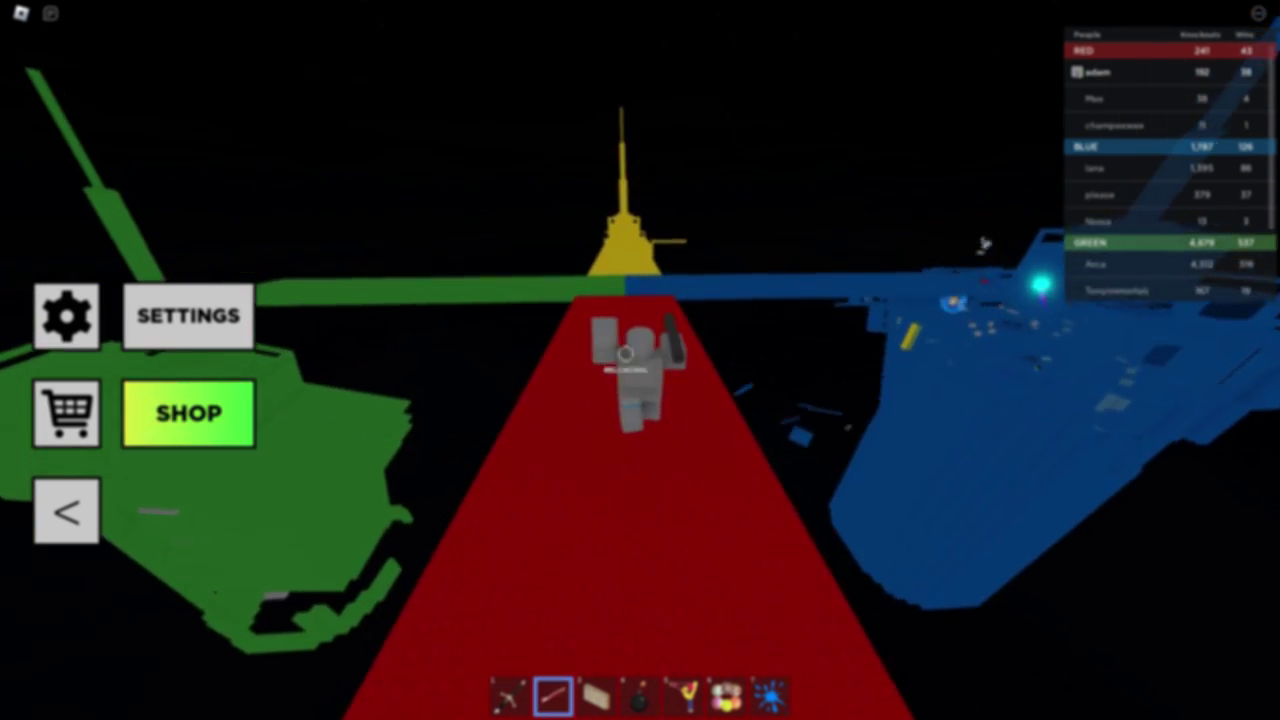
pyautogui.press('3')
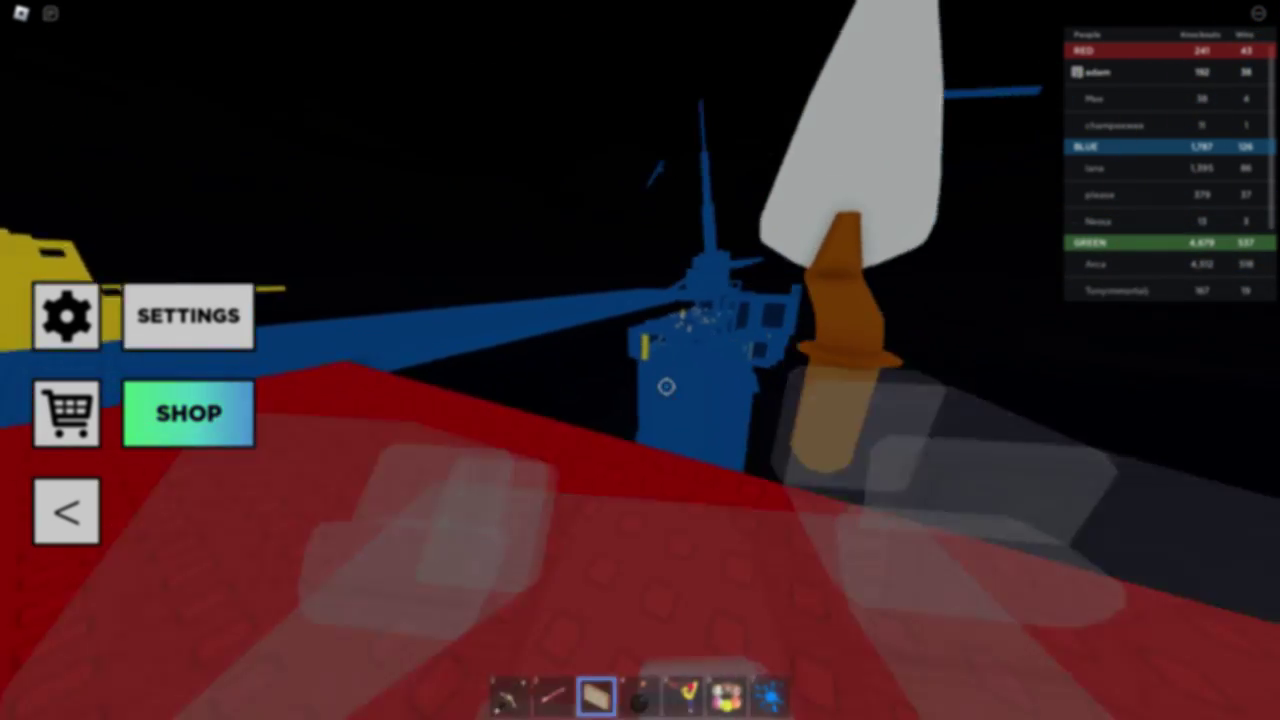
pyautogui.press('2')
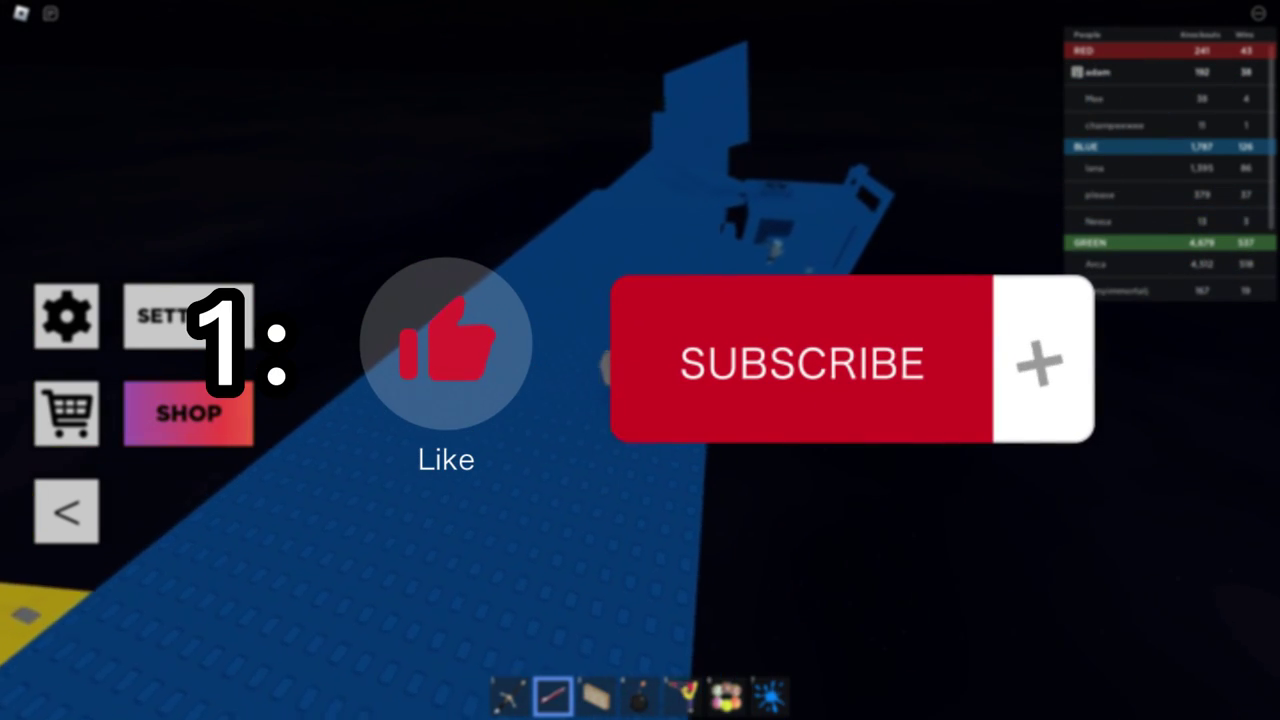
pyautogui.press('2')
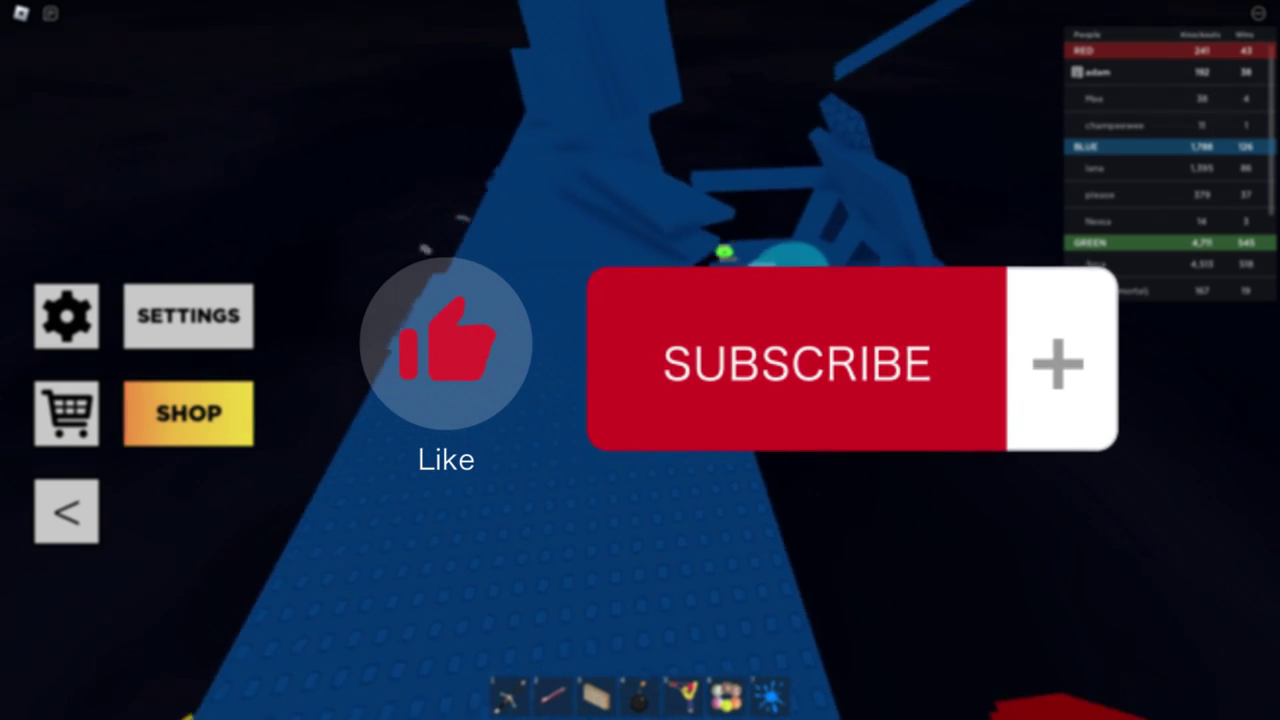
pyautogui.press('1')
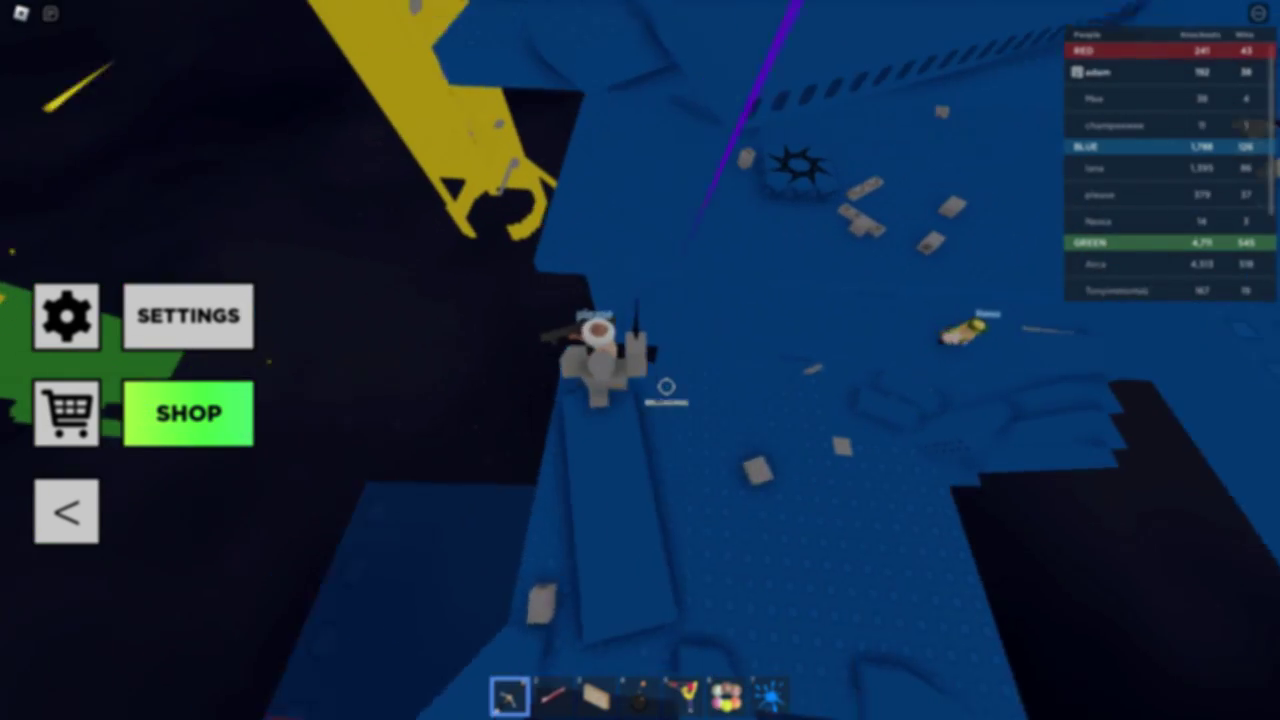
# - Sword-fight enemies in the blue tower, swap to the bomb and back, then accept visiting Crossroads
pyautogui.click(670, 382)
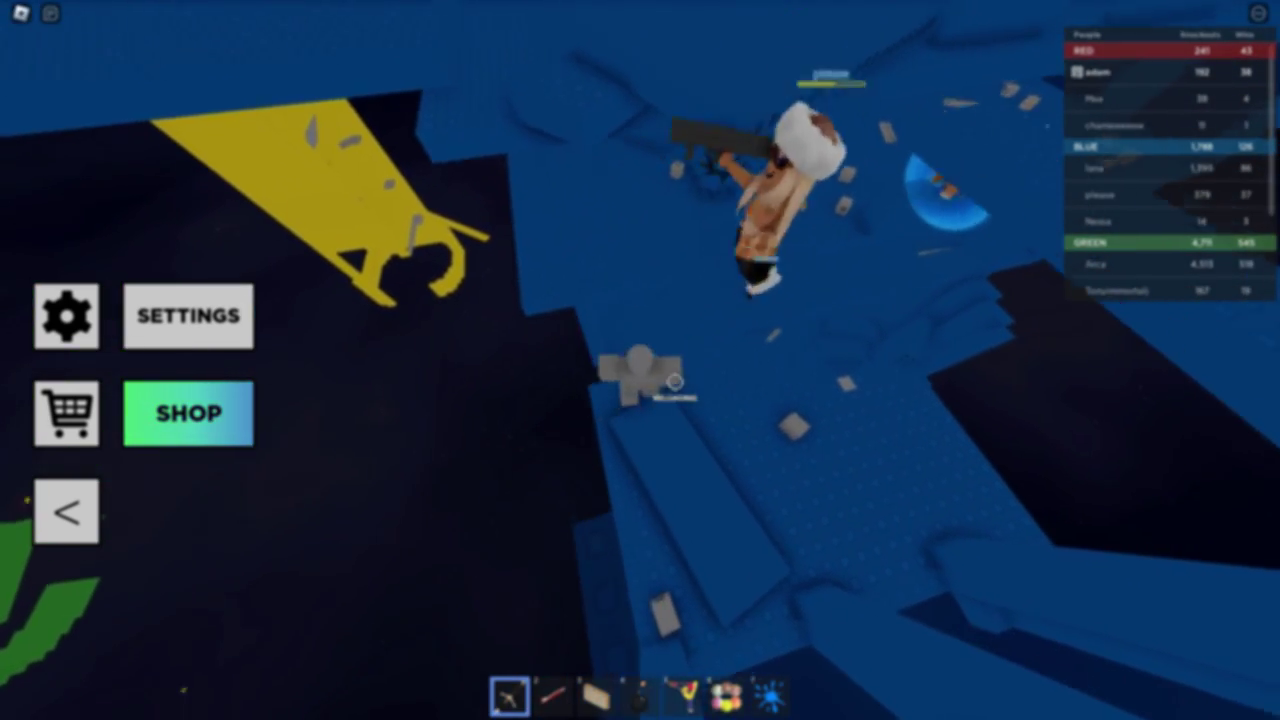
pyautogui.click(675, 382)
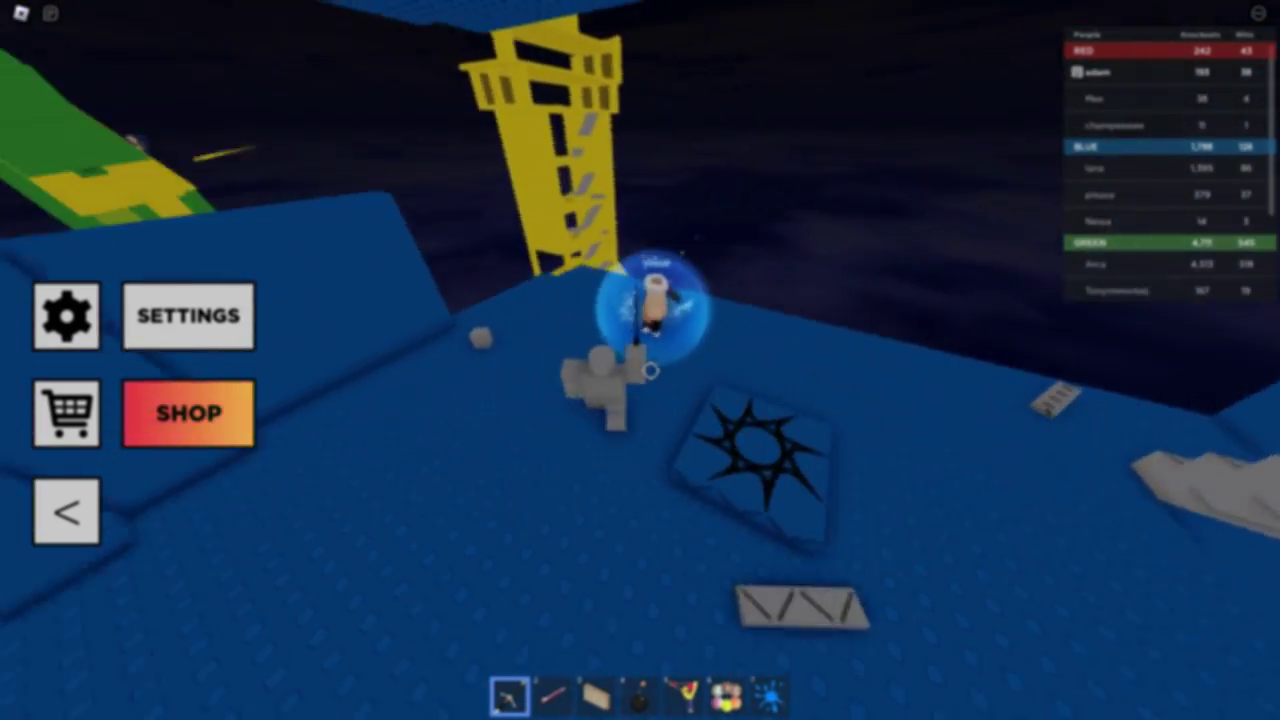
pyautogui.click(655, 375)
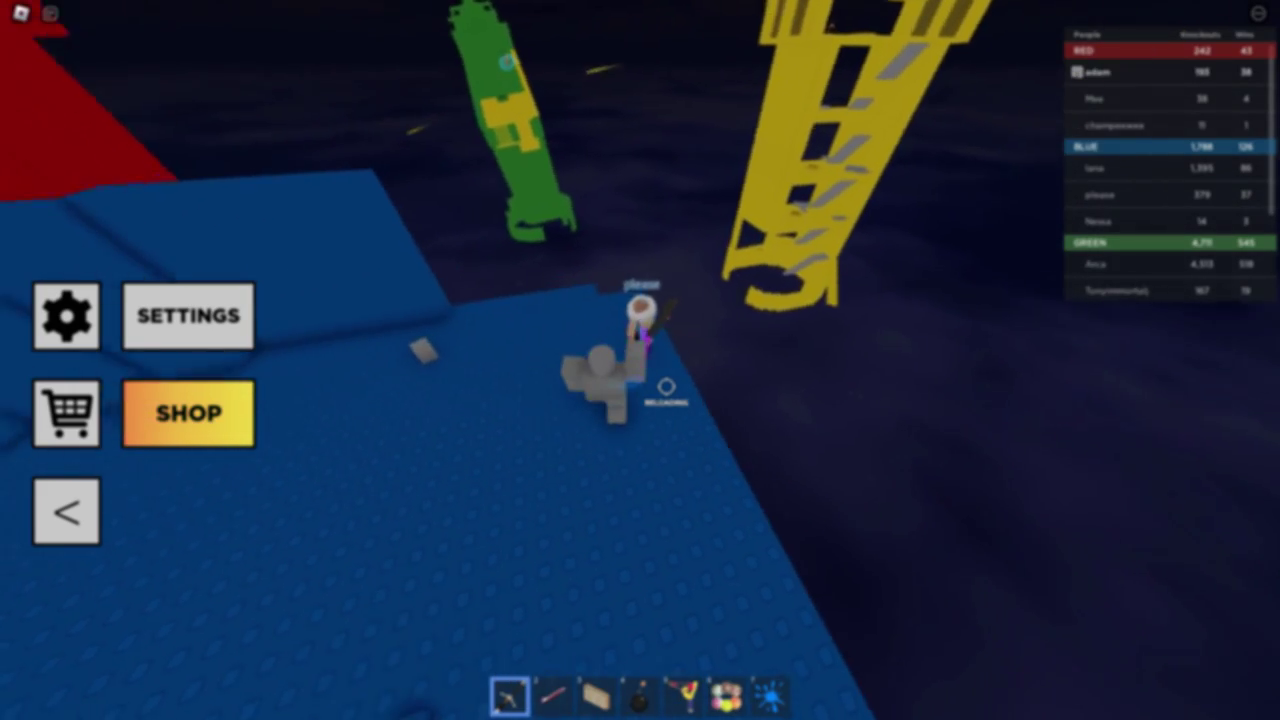
pyautogui.press('4')
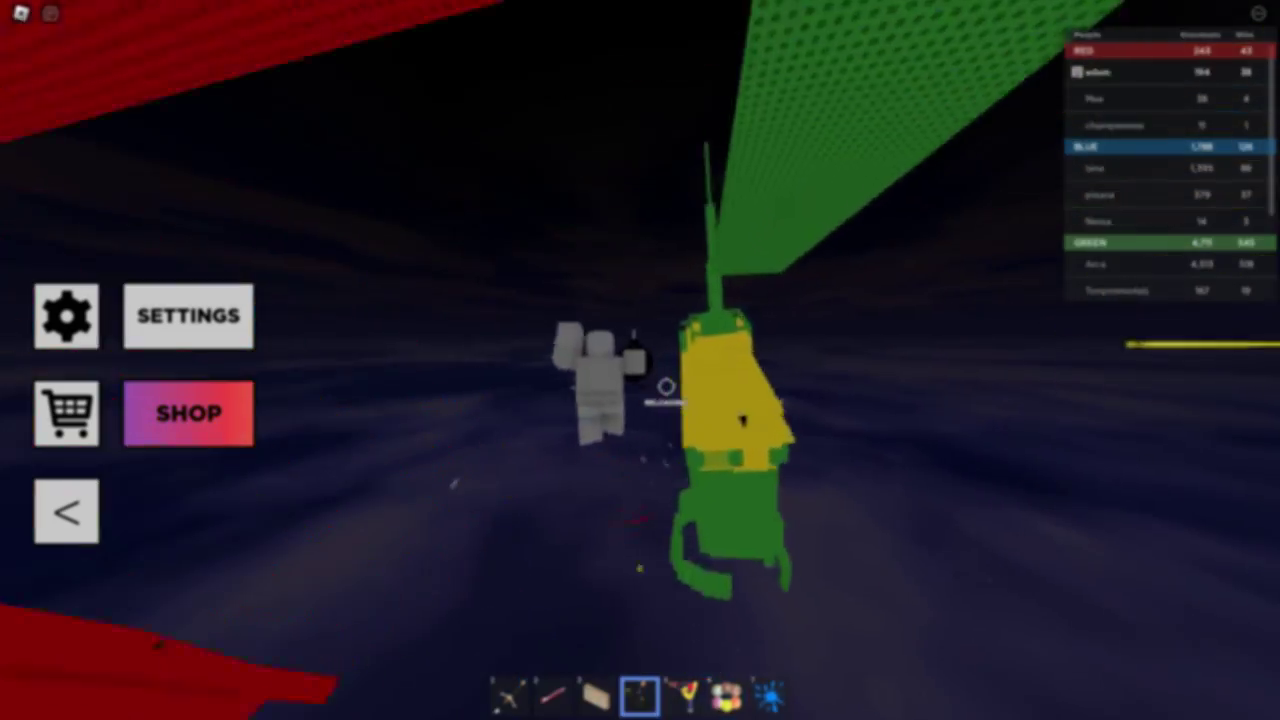
pyautogui.press('1')
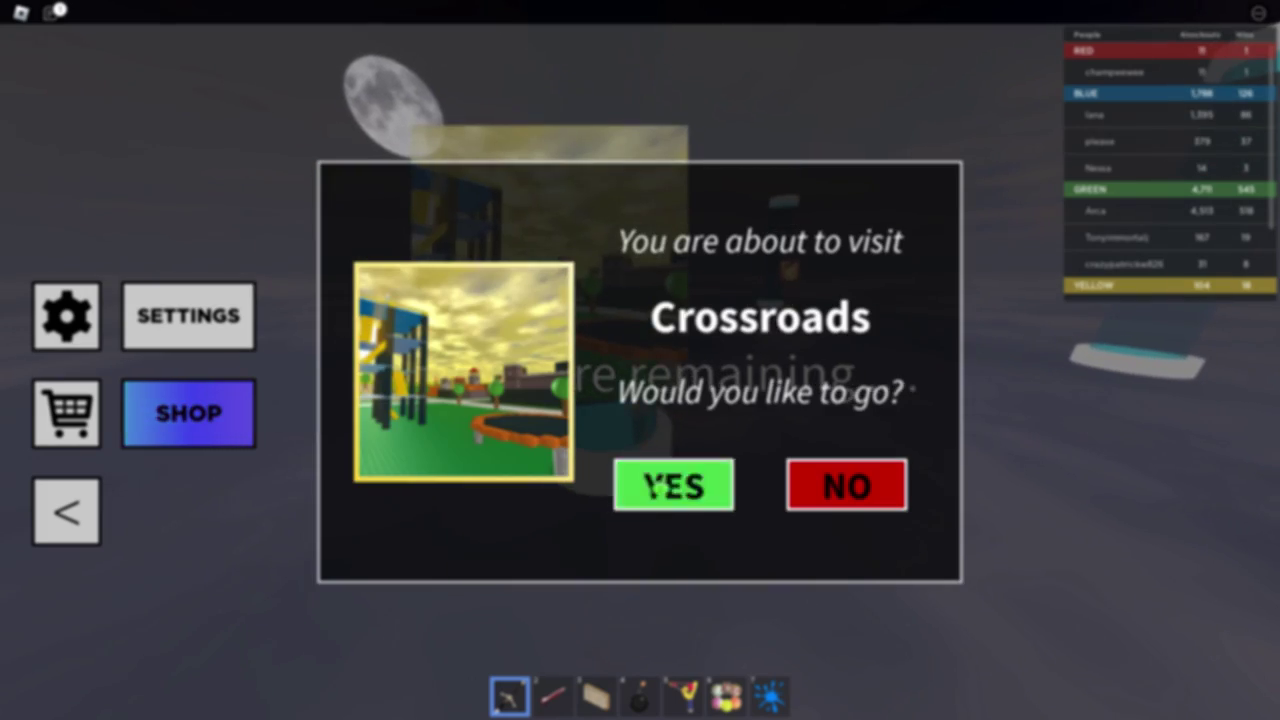
pyautogui.click(652, 484)
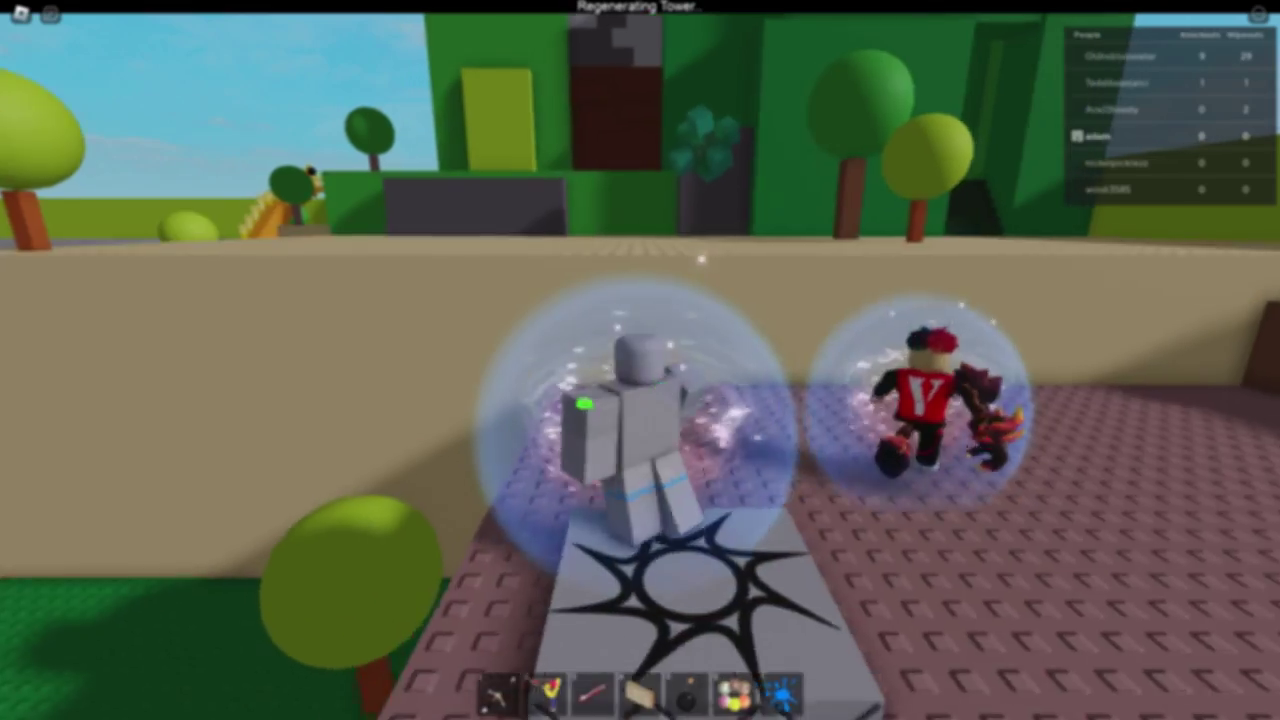
# - Walk off the Crossroads spawn onto the baseplate and equip the slingshot
pyautogui.press('w')
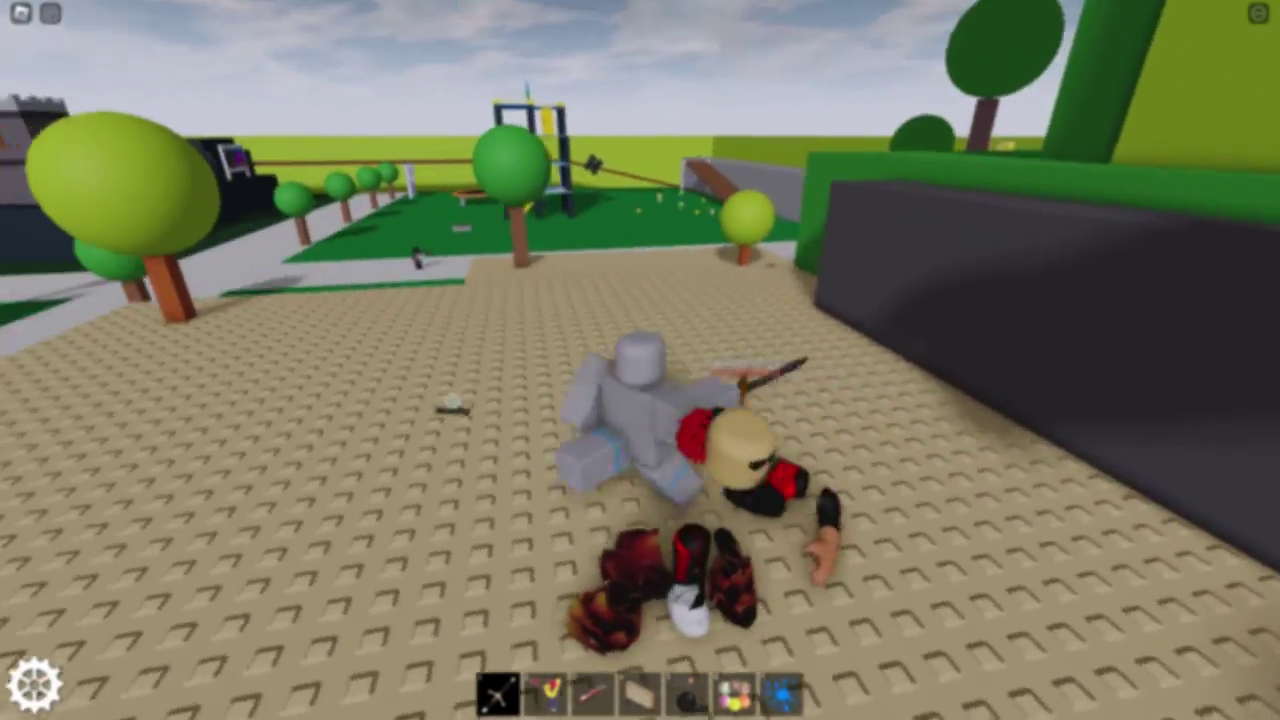
pyautogui.press('2')
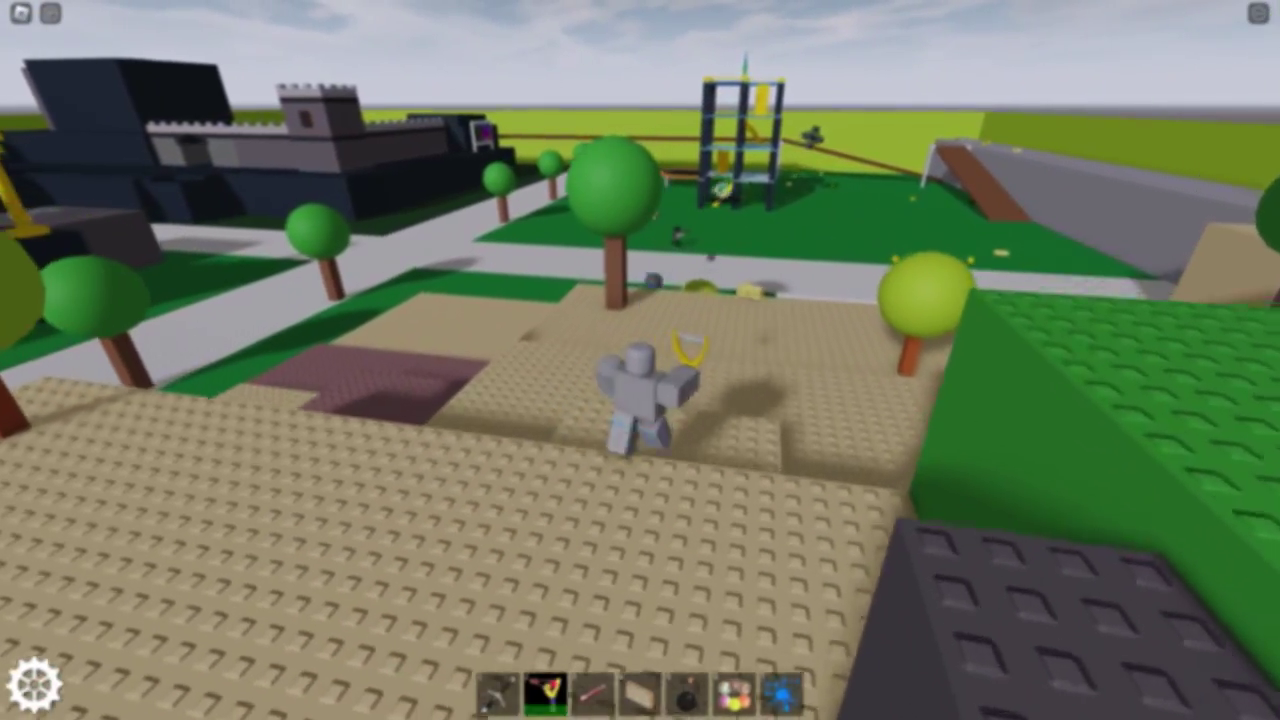